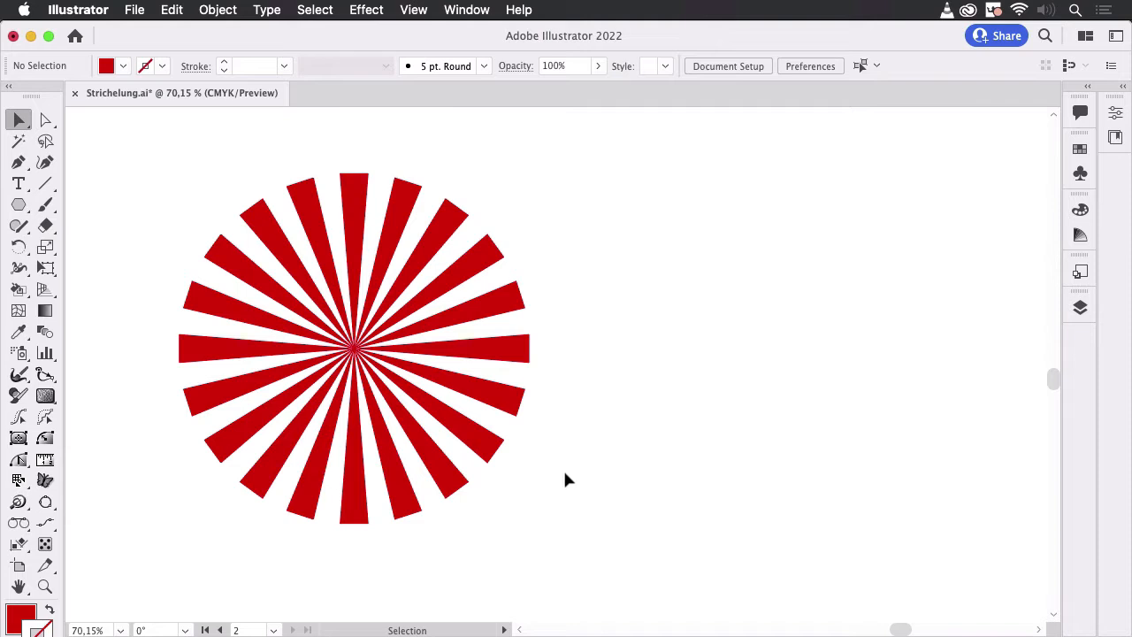
Select the lowest vertical ray of the sunburst, inspect its base path in Outline view, and restore the GPU preview
click(363, 520)
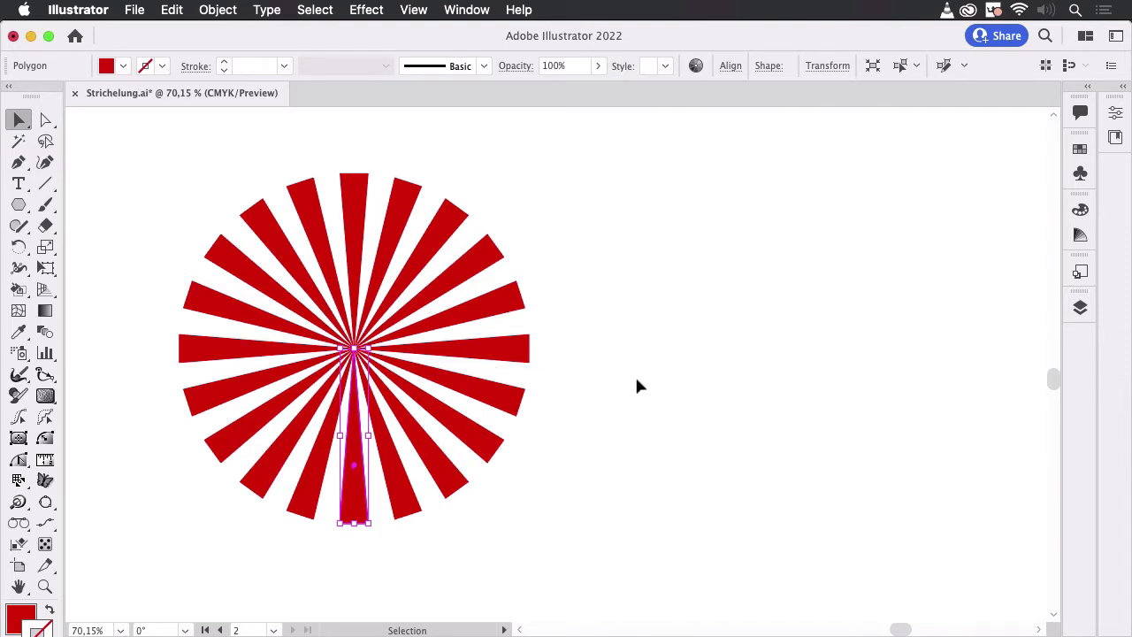
click(415, 9)
click(434, 32)
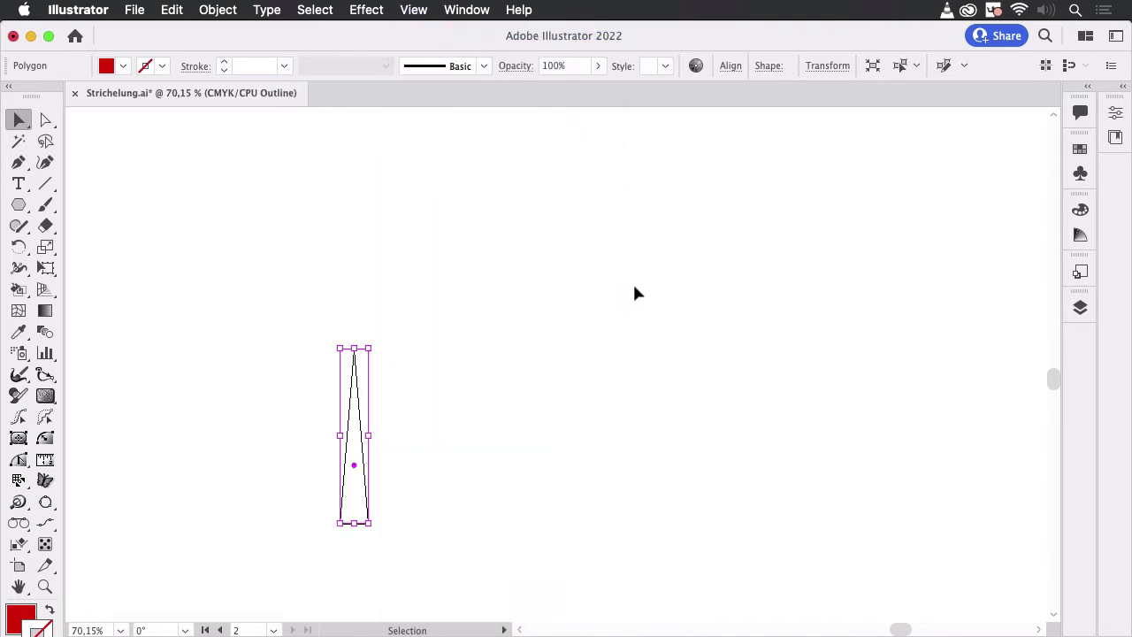
click(430, 10)
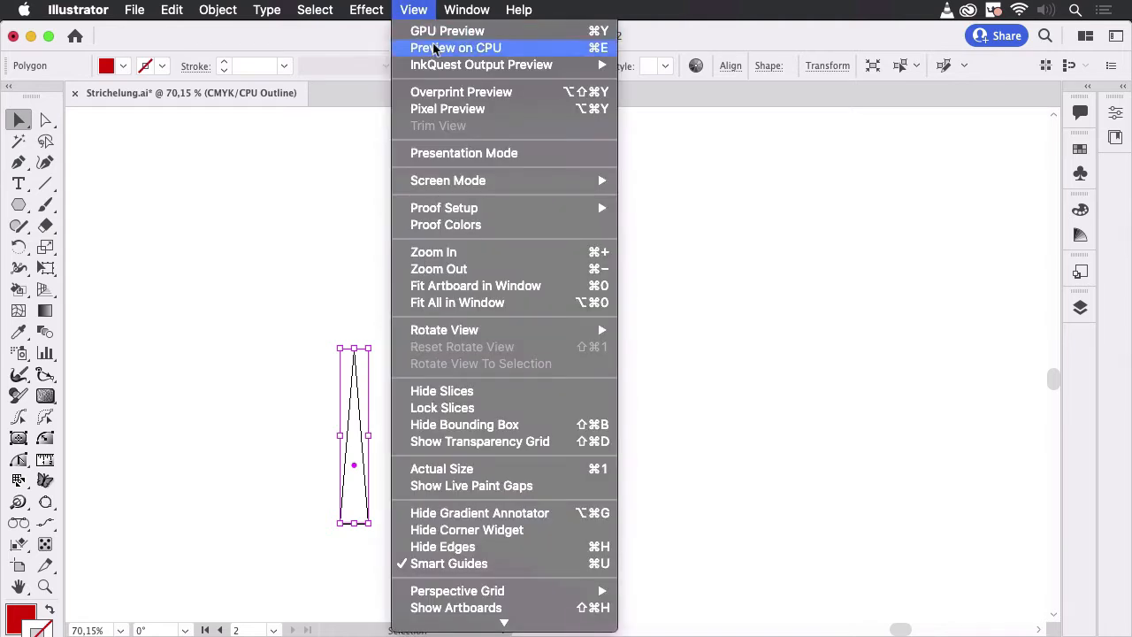
click(434, 48)
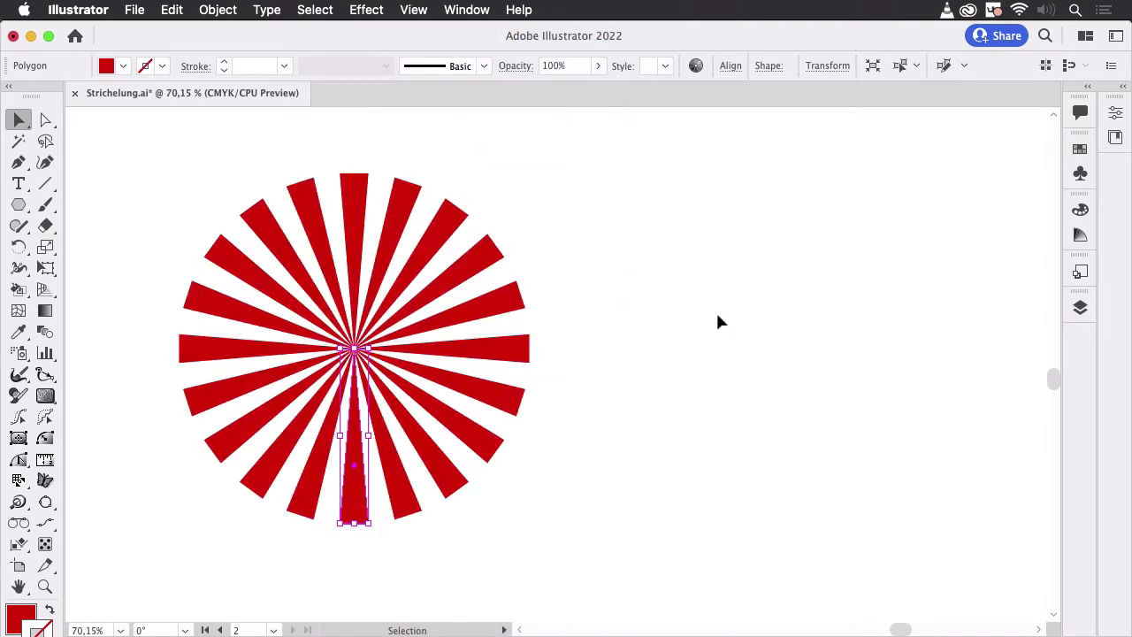
key(super+e)
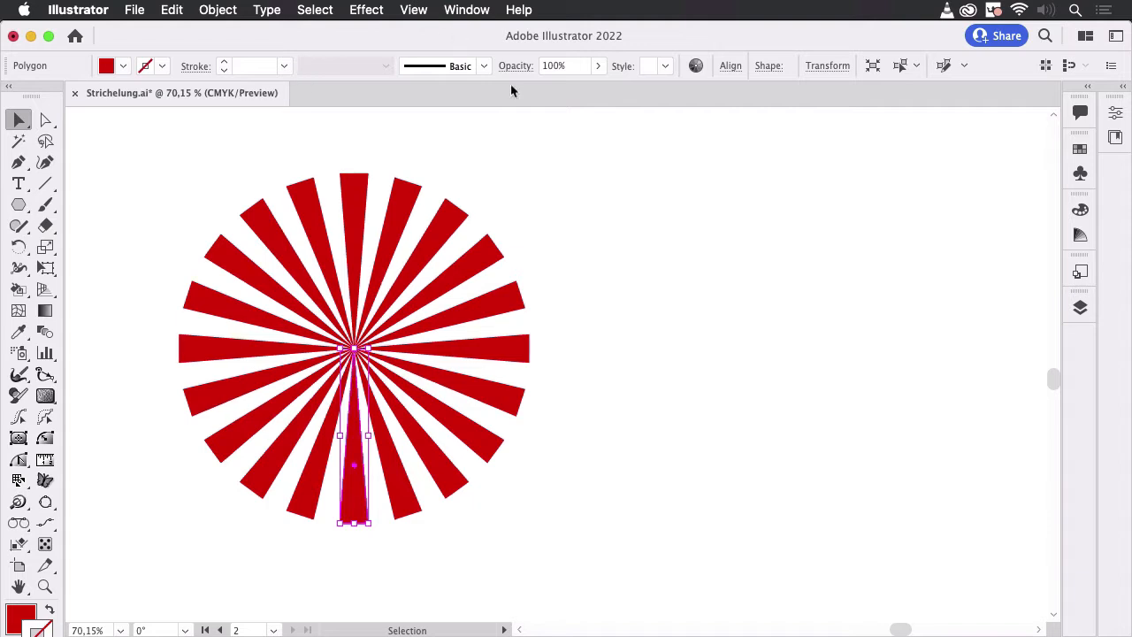
Show the selected ray's appearance attributes and place them clear of the artwork
click(478, 11)
click(478, 10)
click(478, 10)
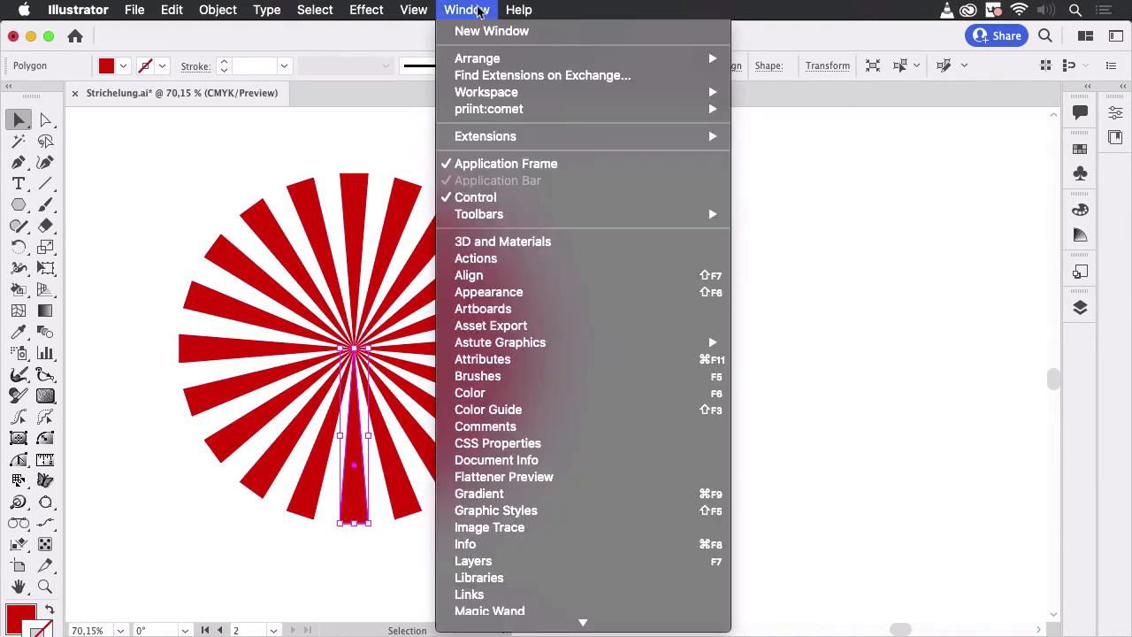
click(533, 293)
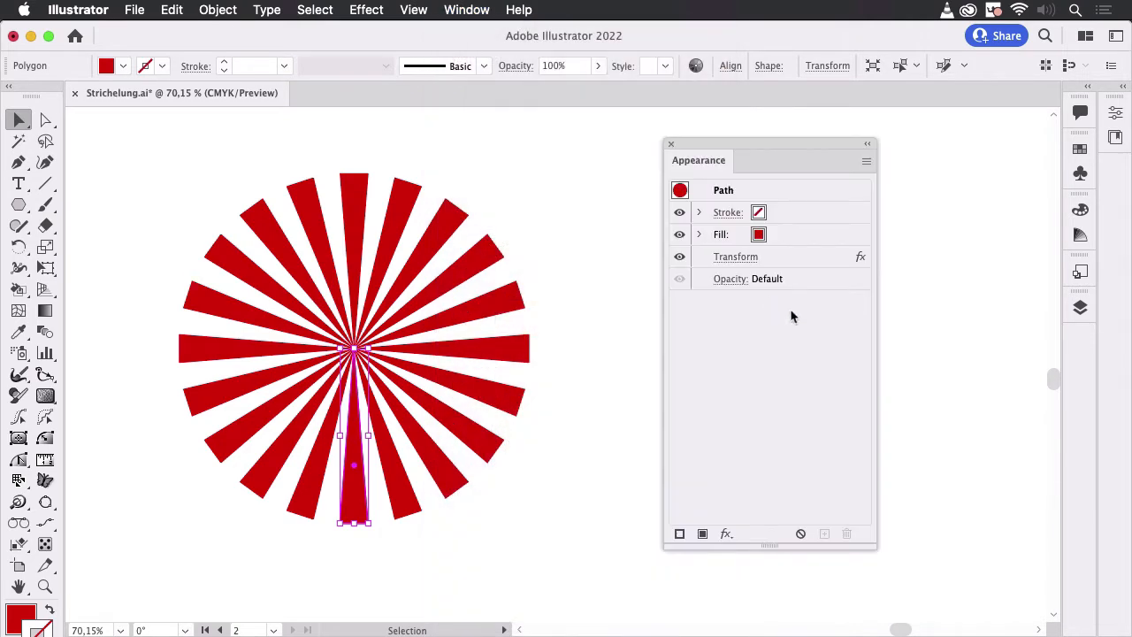
drag(793, 148, 839, 150)
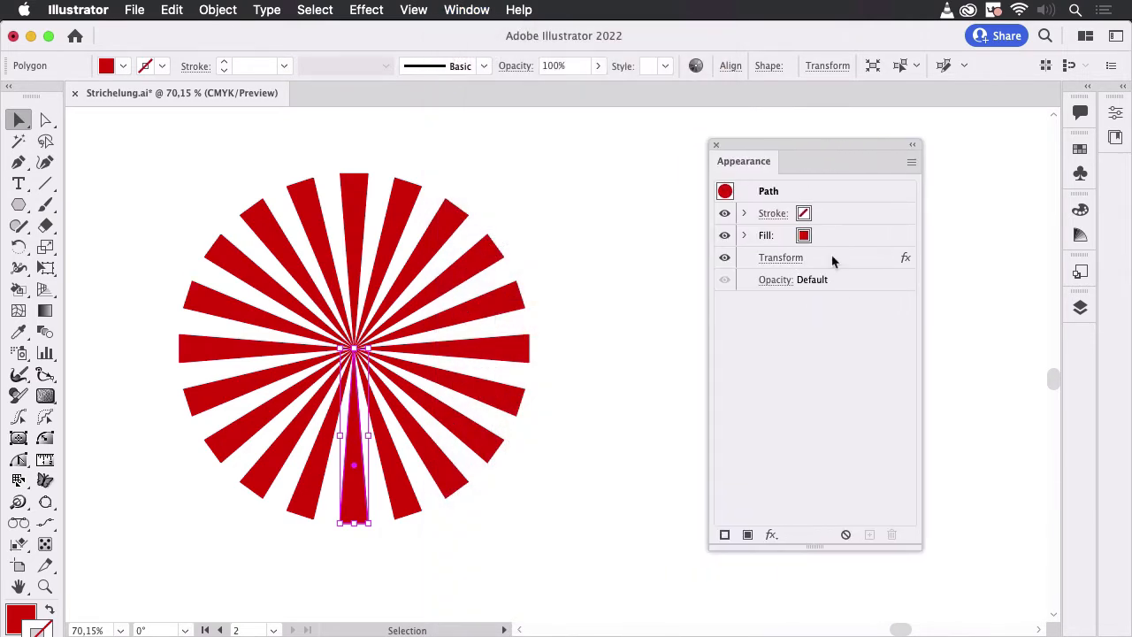
Try a horizontal scale of 91% in the existing Transform effect, reset it to 100%, and discard the edit
click(831, 258)
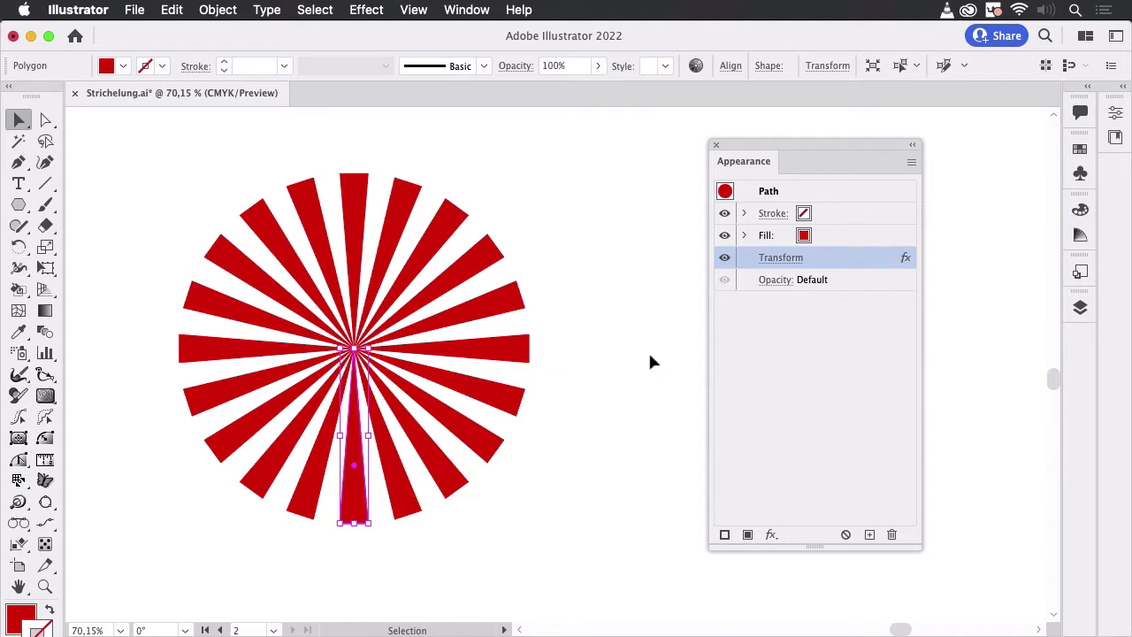
click(781, 258)
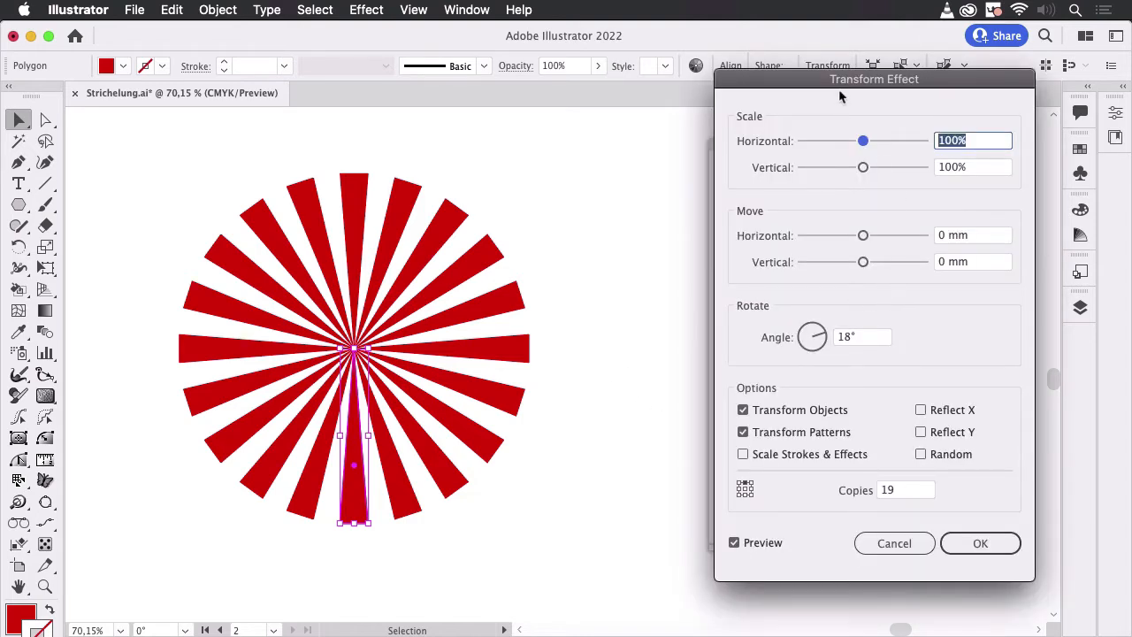
drag(840, 95, 722, 111)
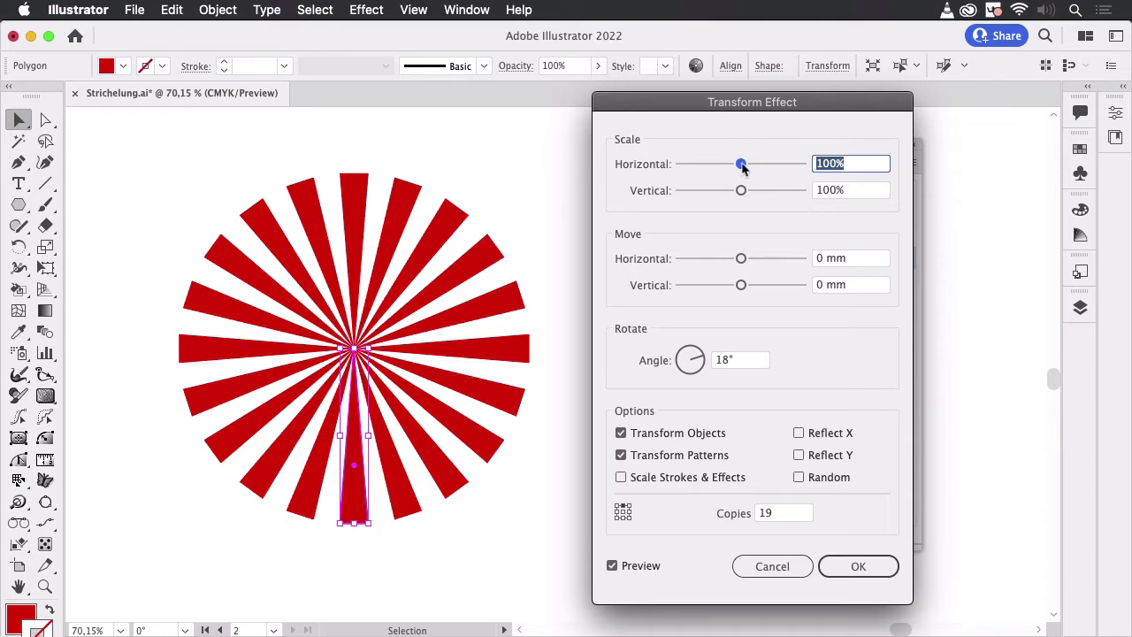
drag(742, 164, 737, 166)
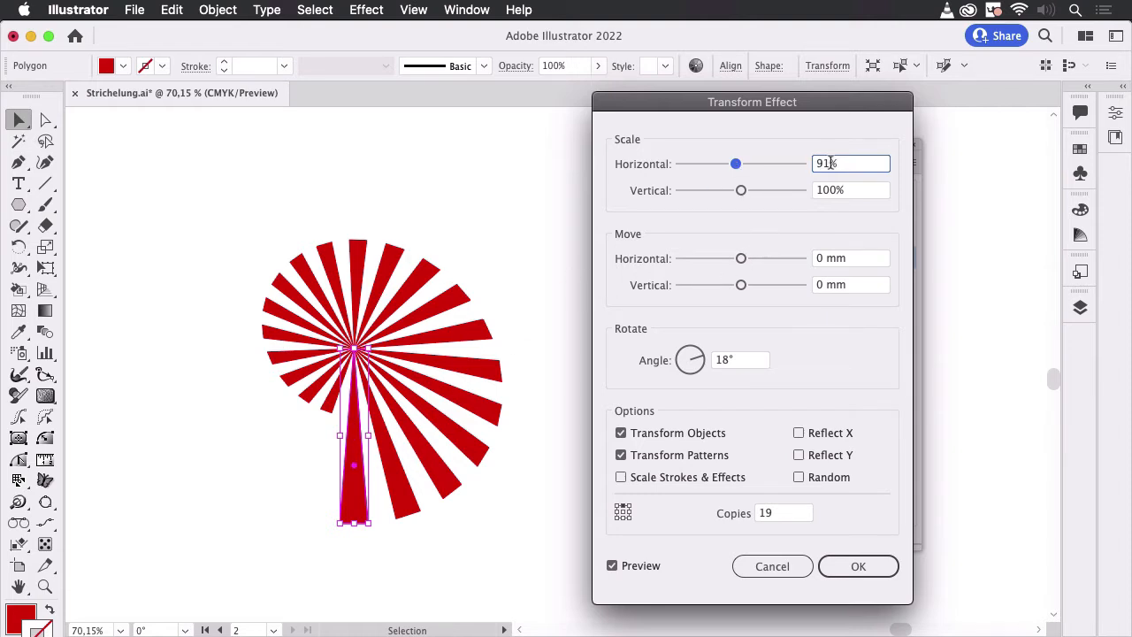
drag(842, 163, 796, 164)
text(100)
click(851, 191)
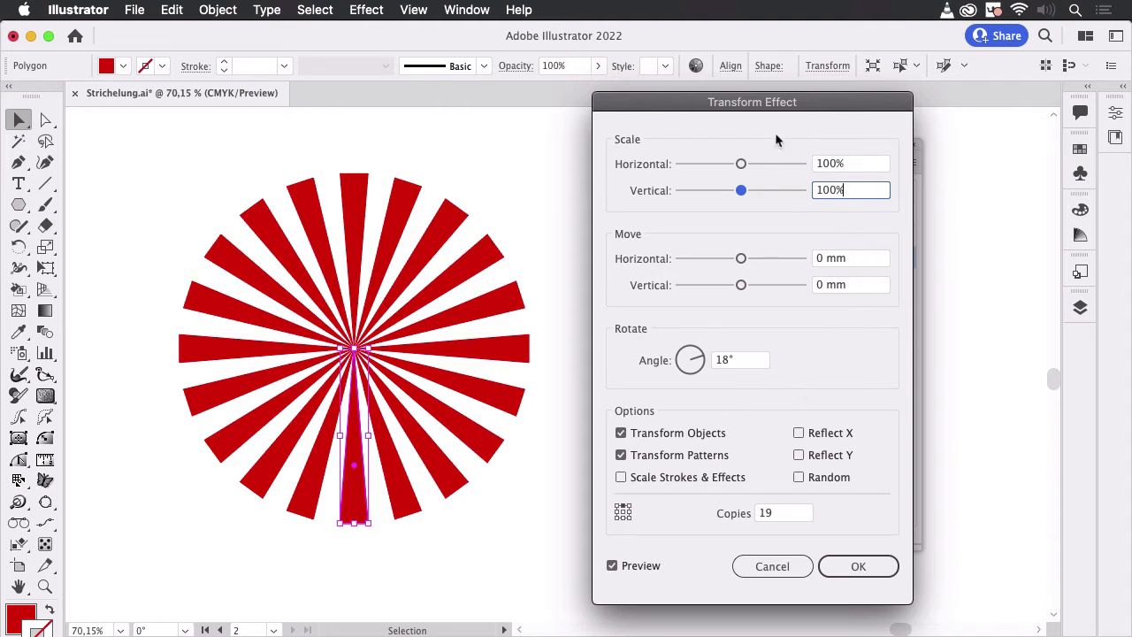
click(785, 574)
Apply a second Transform effect to the ray with a horizontal scale of 81%
click(372, 13)
mouse_move(548, 177)
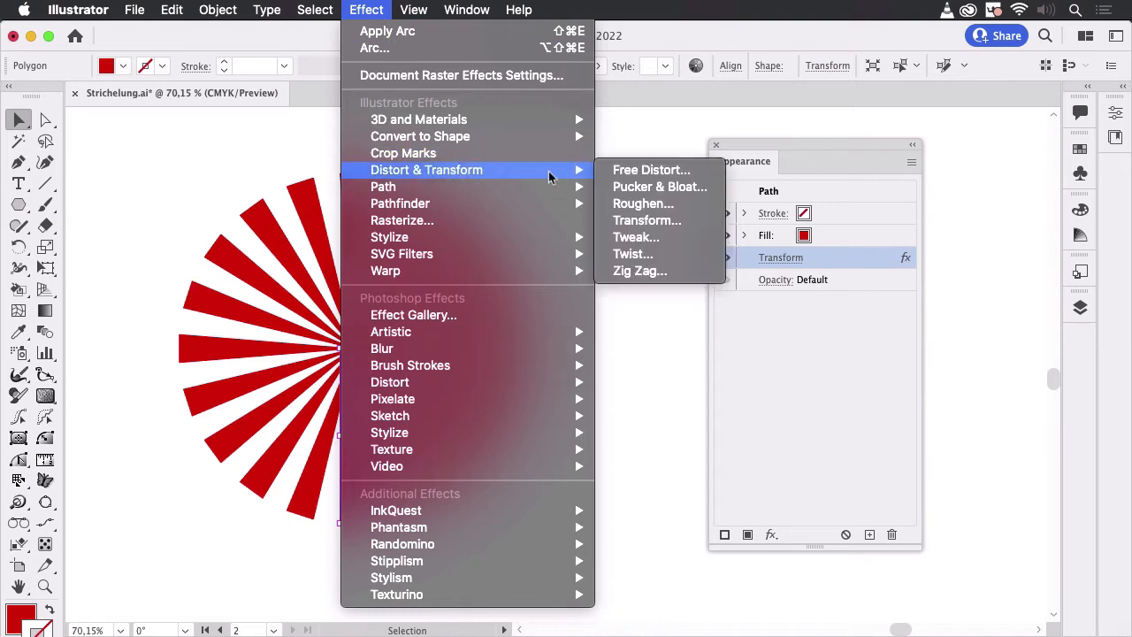
click(686, 220)
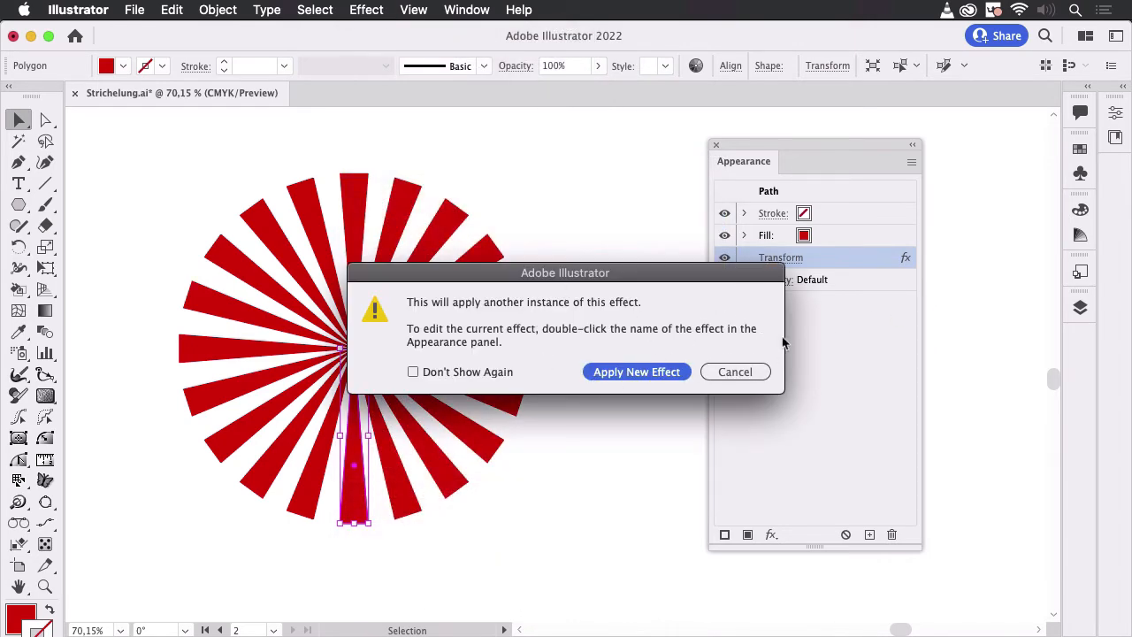
click(670, 372)
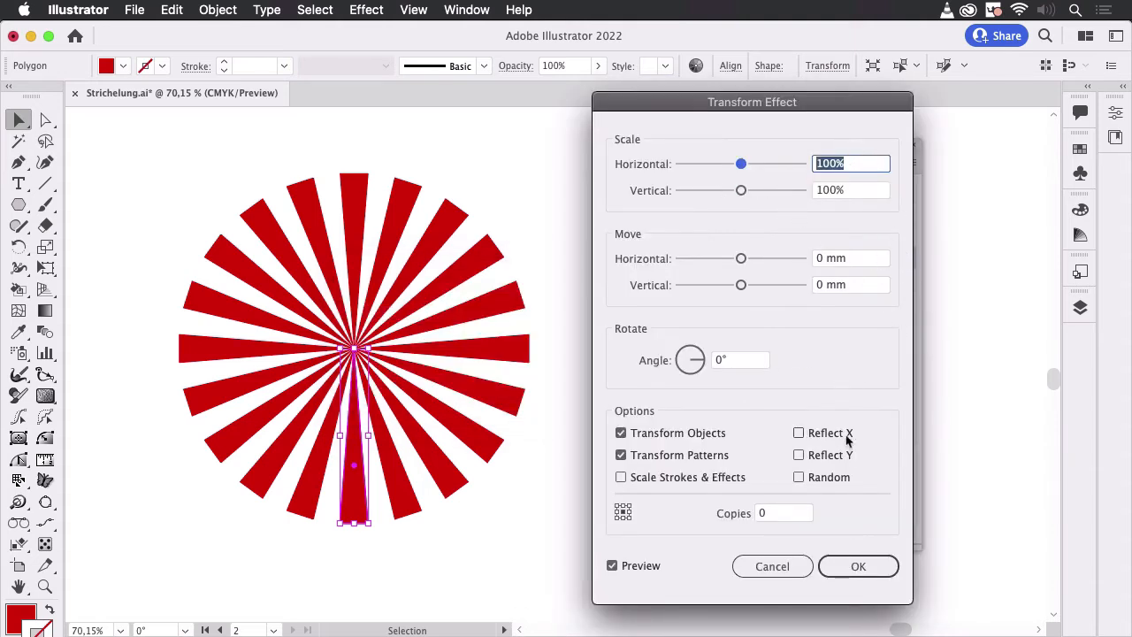
drag(746, 164, 729, 165)
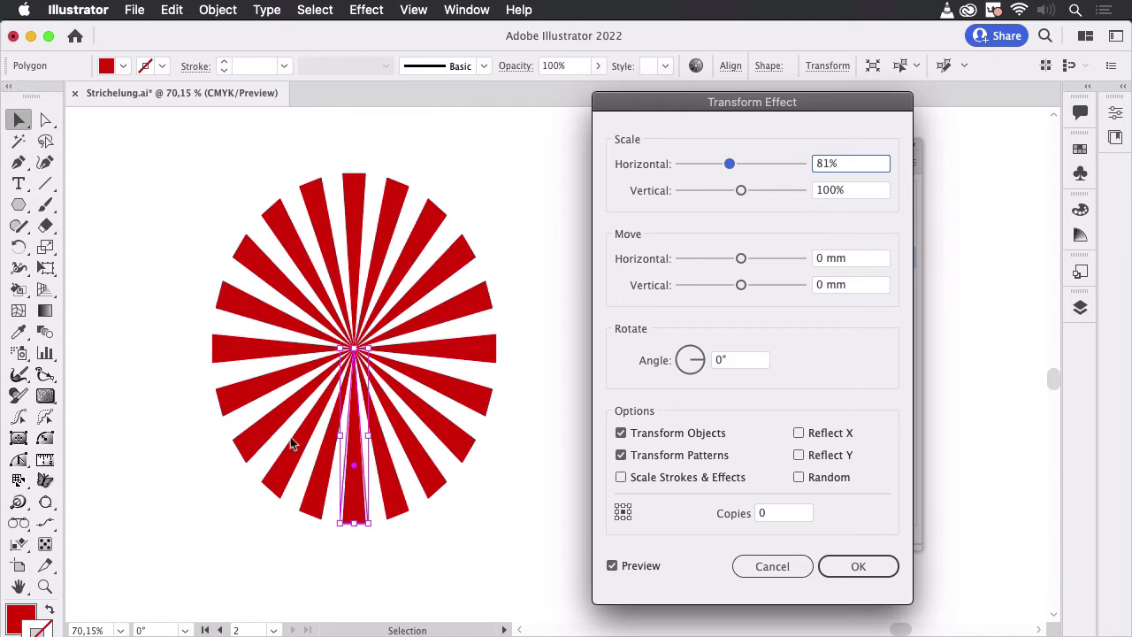
click(858, 567)
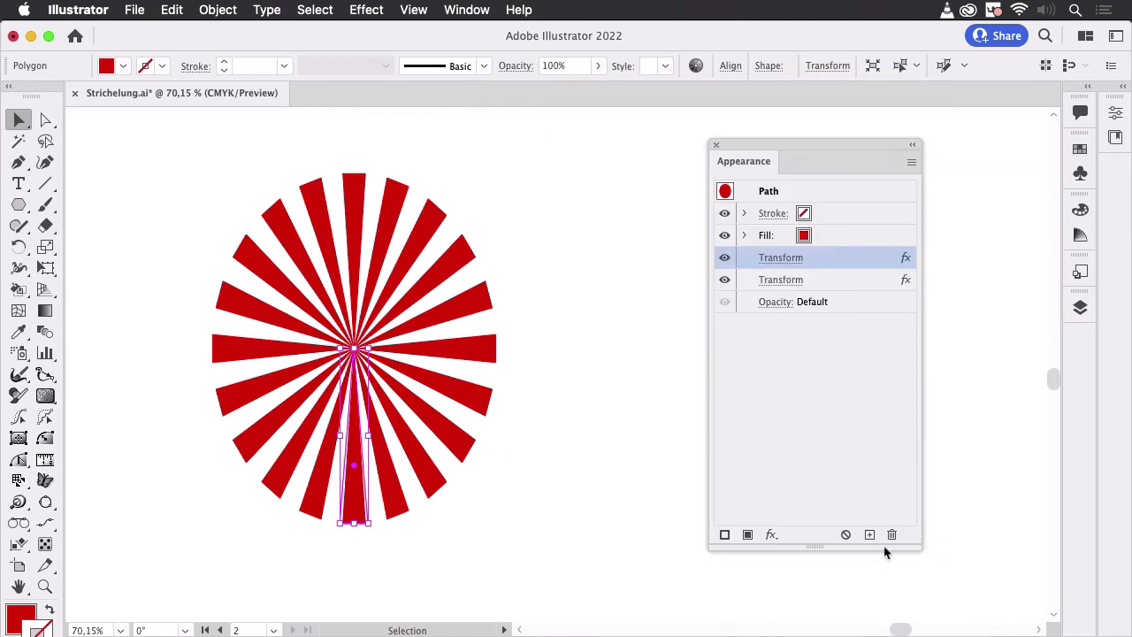
Check the settings of the new 81% Transform effect without changing them, and move it above the Transform effect that makes the copies
click(826, 281)
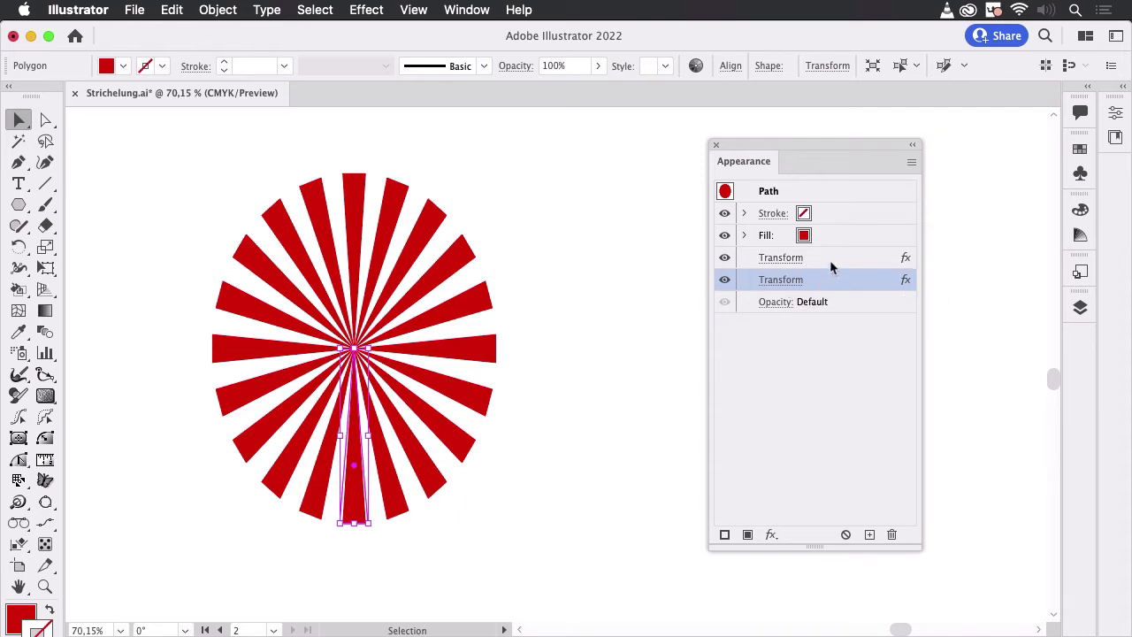
click(780, 283)
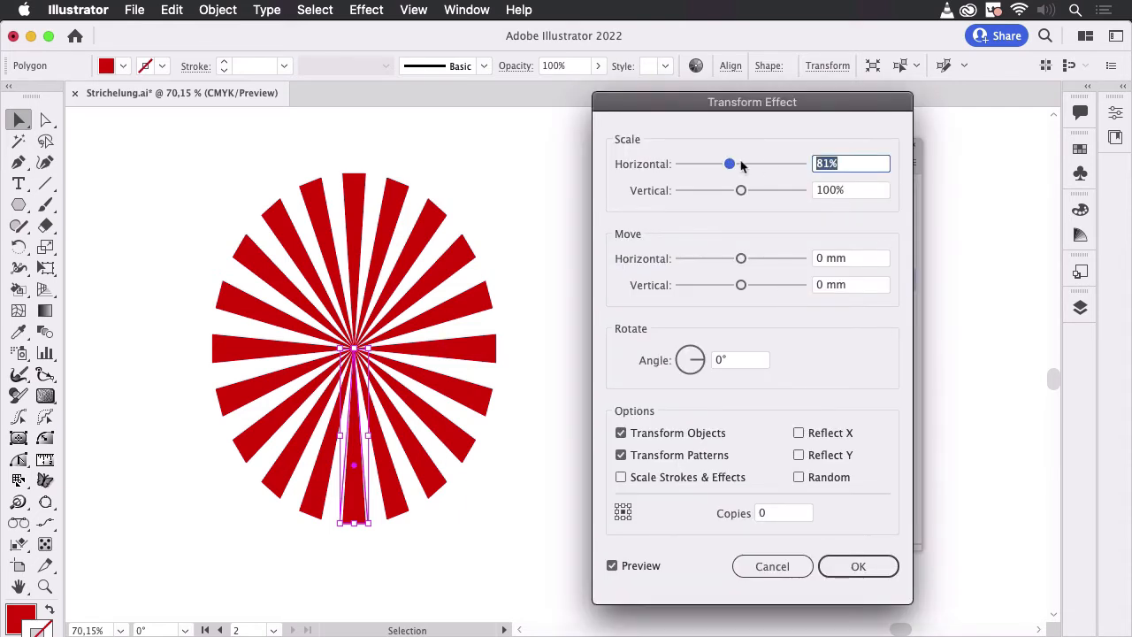
click(767, 563)
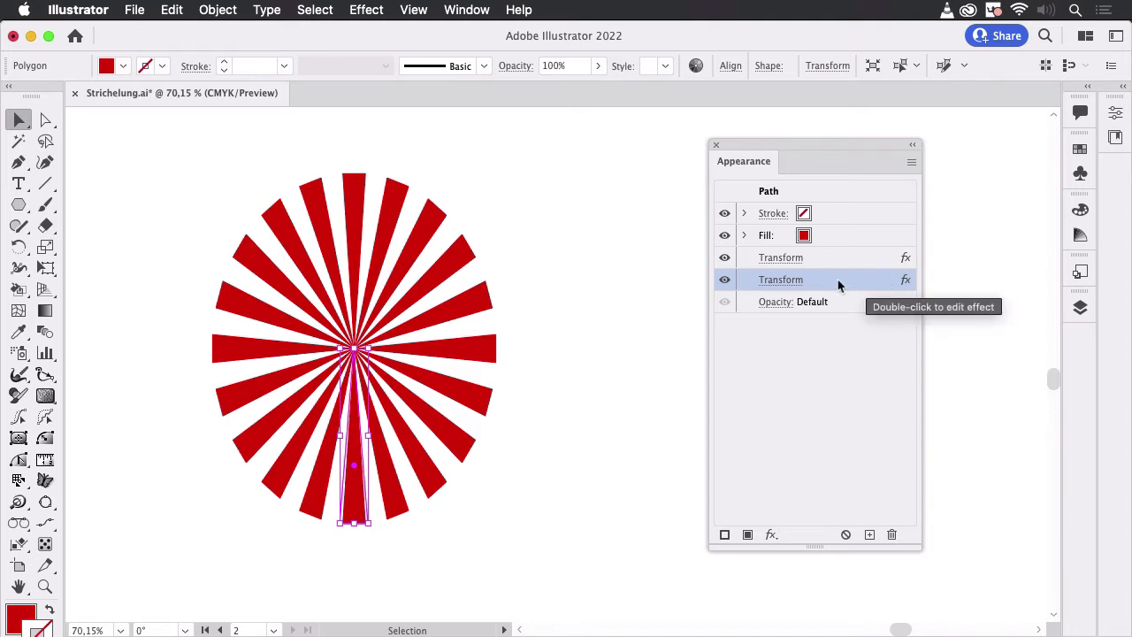
drag(833, 285, 833, 252)
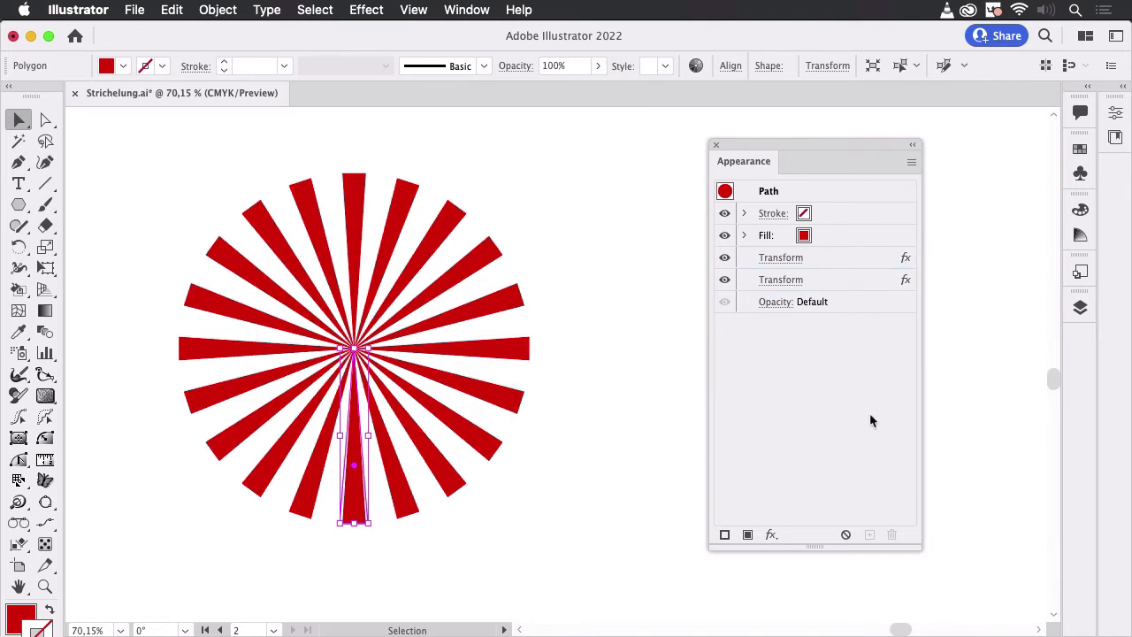
Apply an Arc warp to the ray, comparing the horizontal and vertical directions, and use Vertical with a 51% bend
click(840, 260)
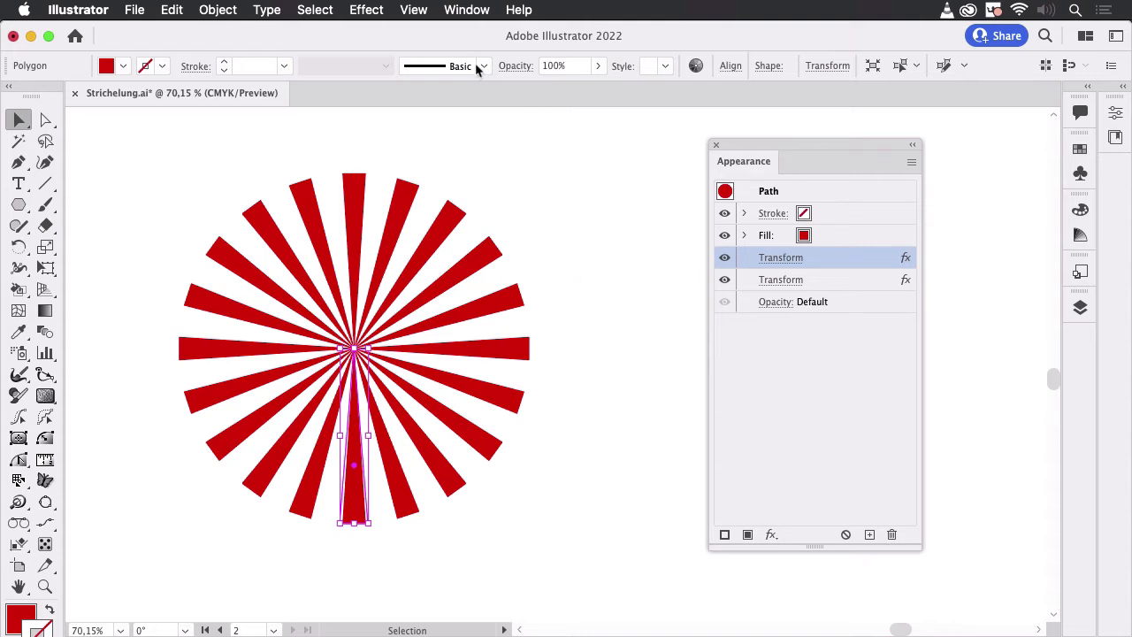
click(368, 10)
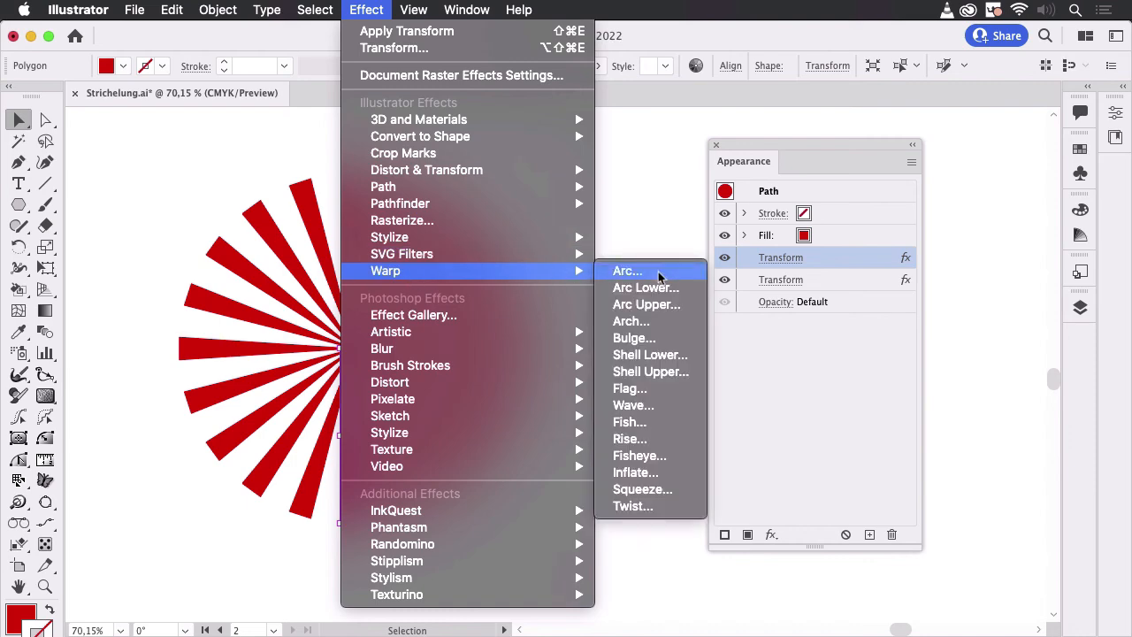
click(901, 421)
drag(523, 291, 882, 353)
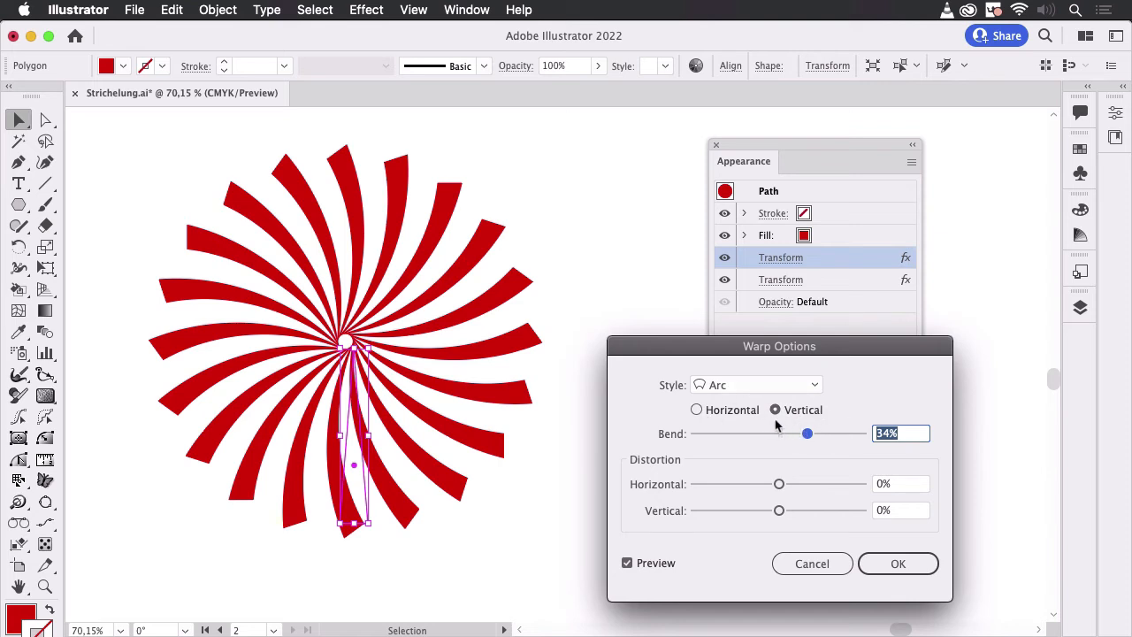
click(733, 411)
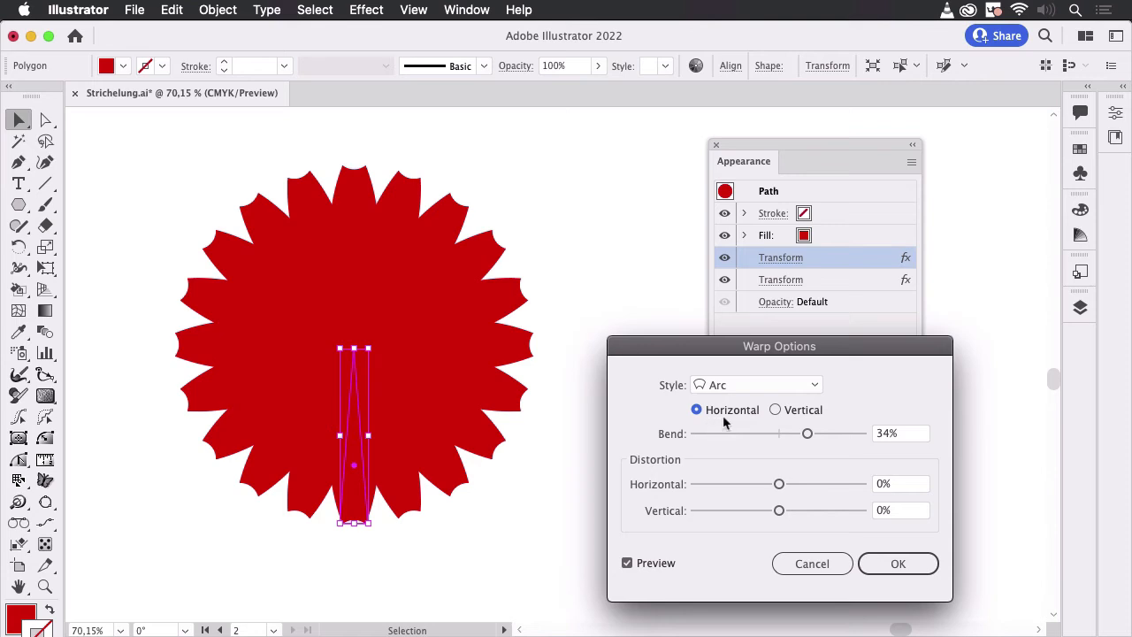
click(806, 411)
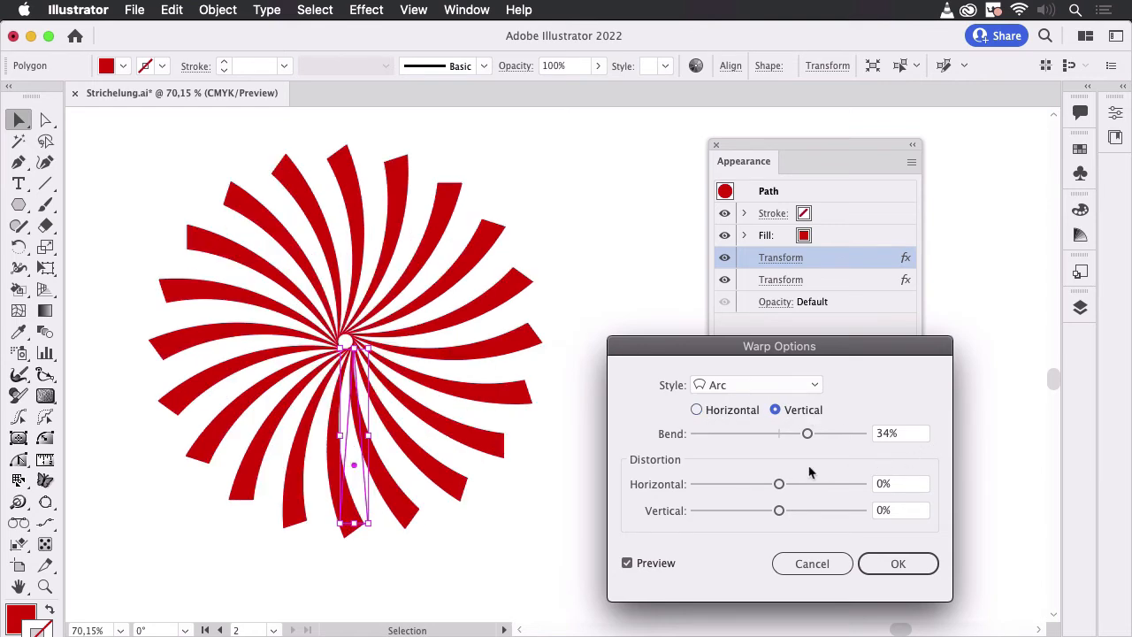
drag(805, 435, 824, 441)
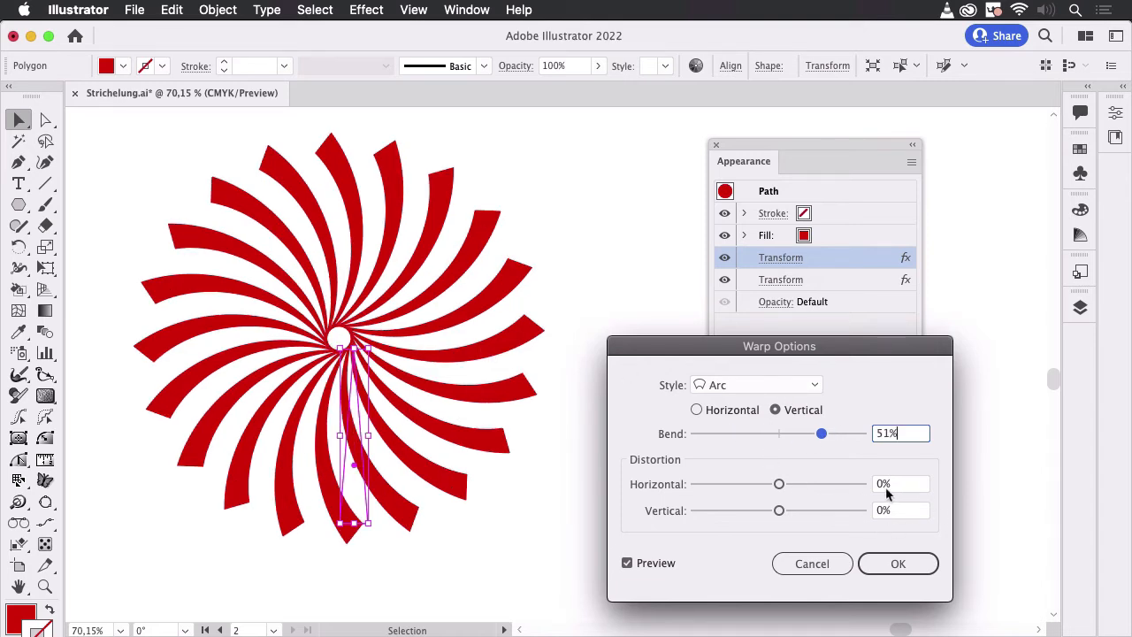
click(907, 564)
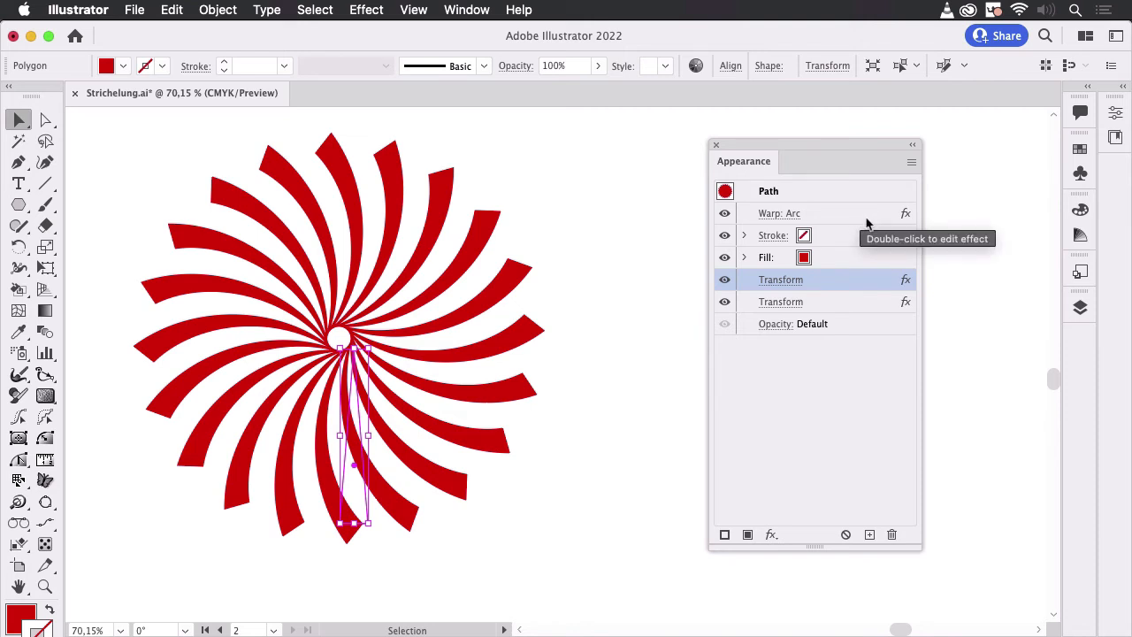
Hide and show the Transform effect that makes the copies, and move the Arc warp between the two Transform effects
click(725, 302)
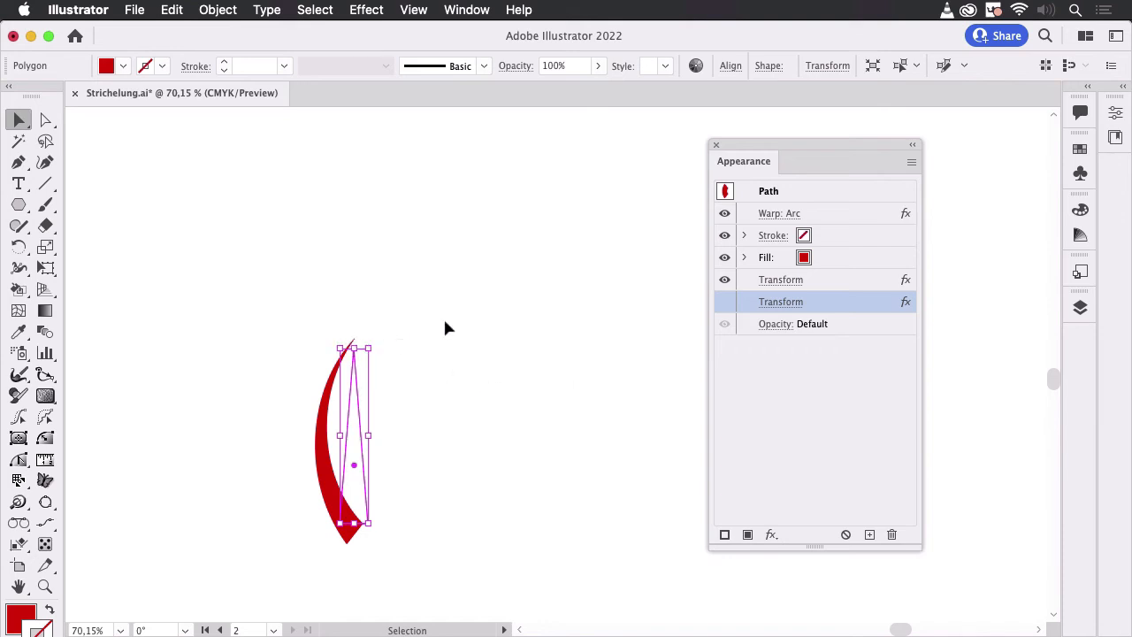
click(725, 302)
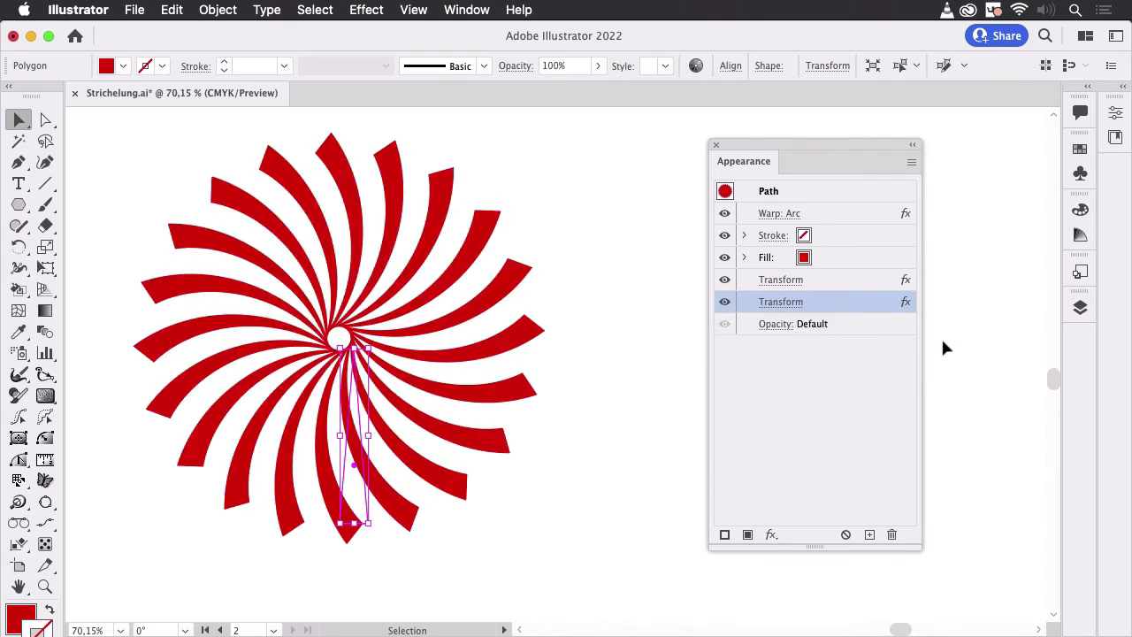
click(847, 214)
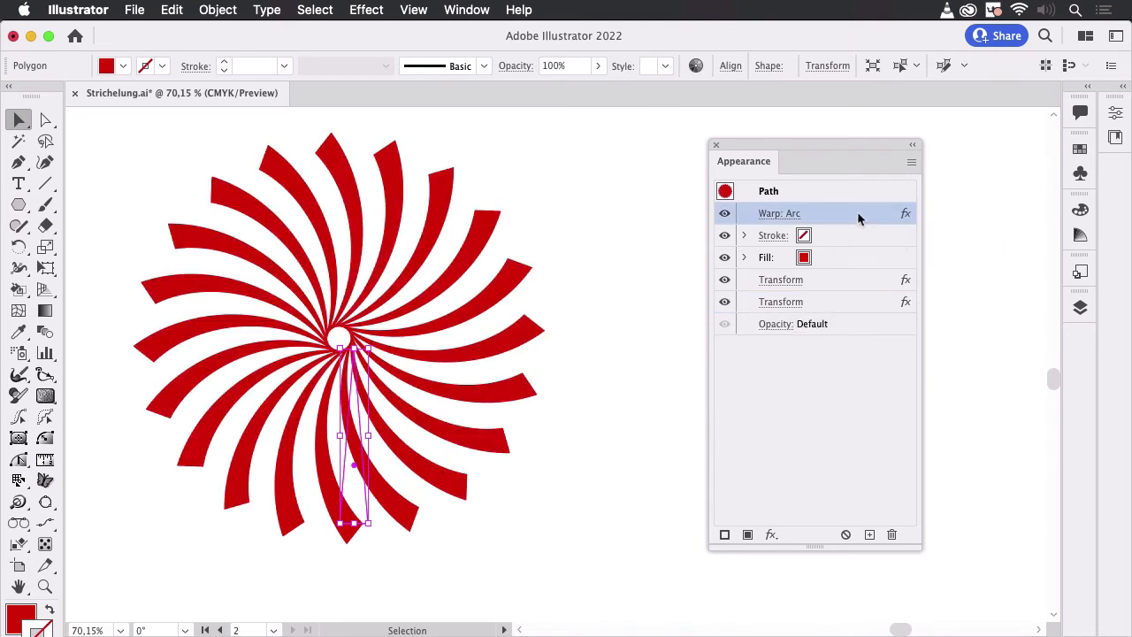
drag(857, 213, 849, 286)
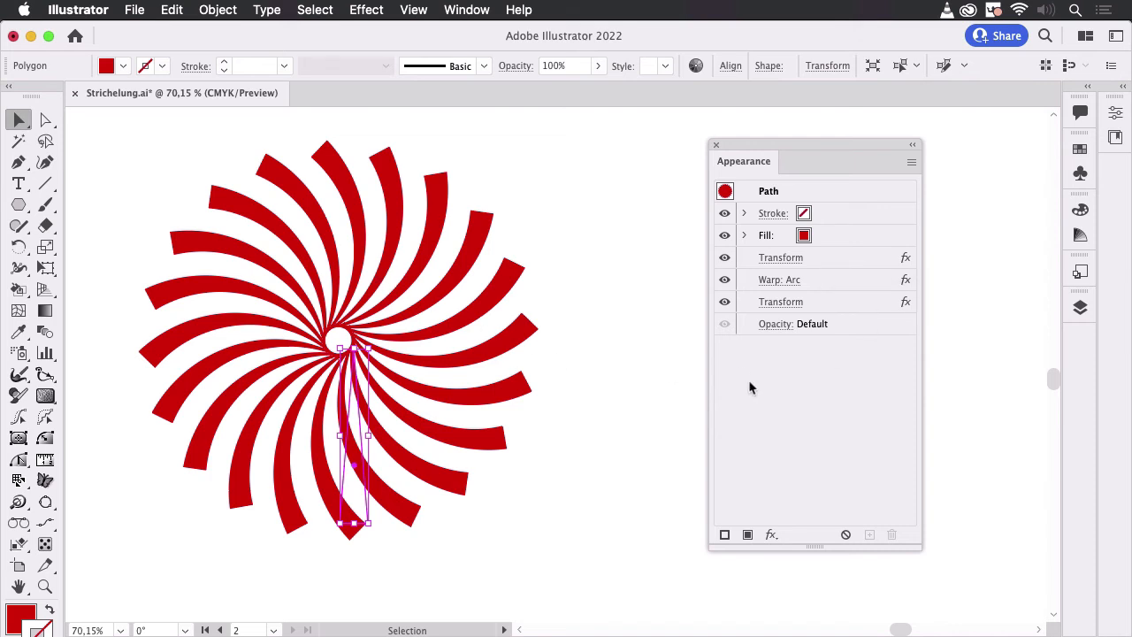
Set the vertical move to 3 mm in the Transform effect that makes the 19 rotated copies
double_click(782, 302)
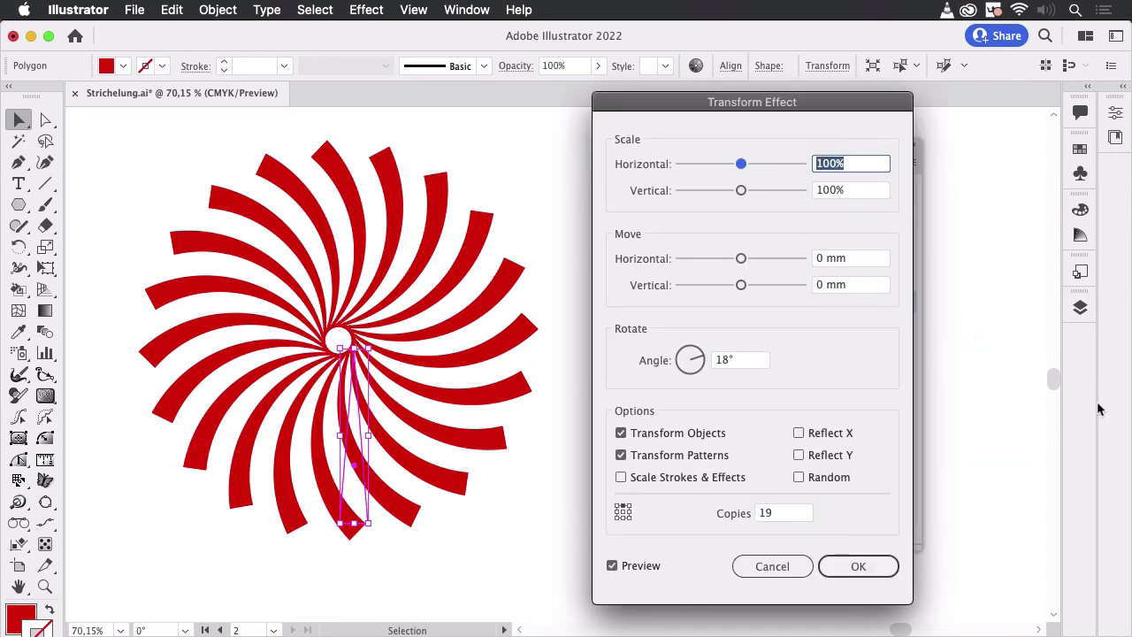
key(Tab)
key(Tab)
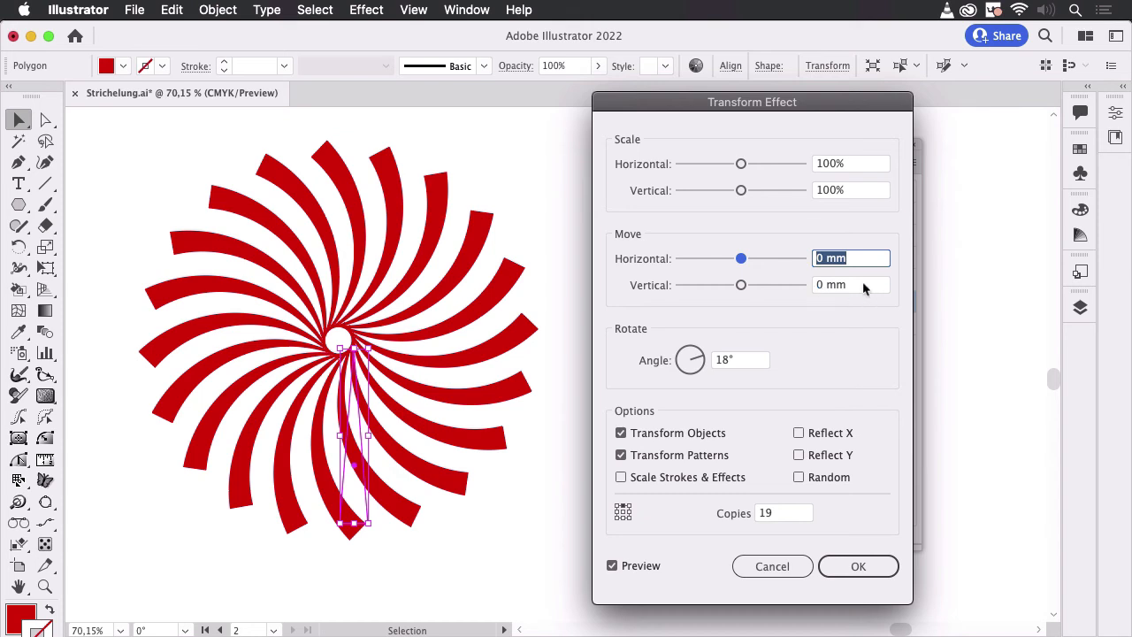
key(Tab)
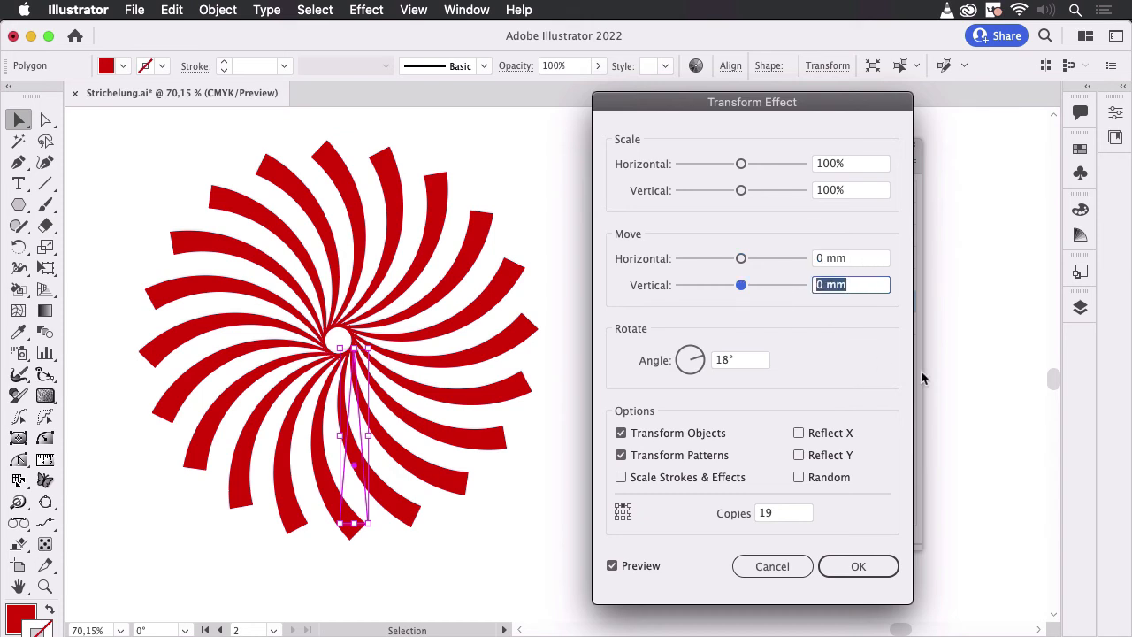
key(Down)
key(Down)
key(Up)
key(Up)
key(Up)
key(Up)
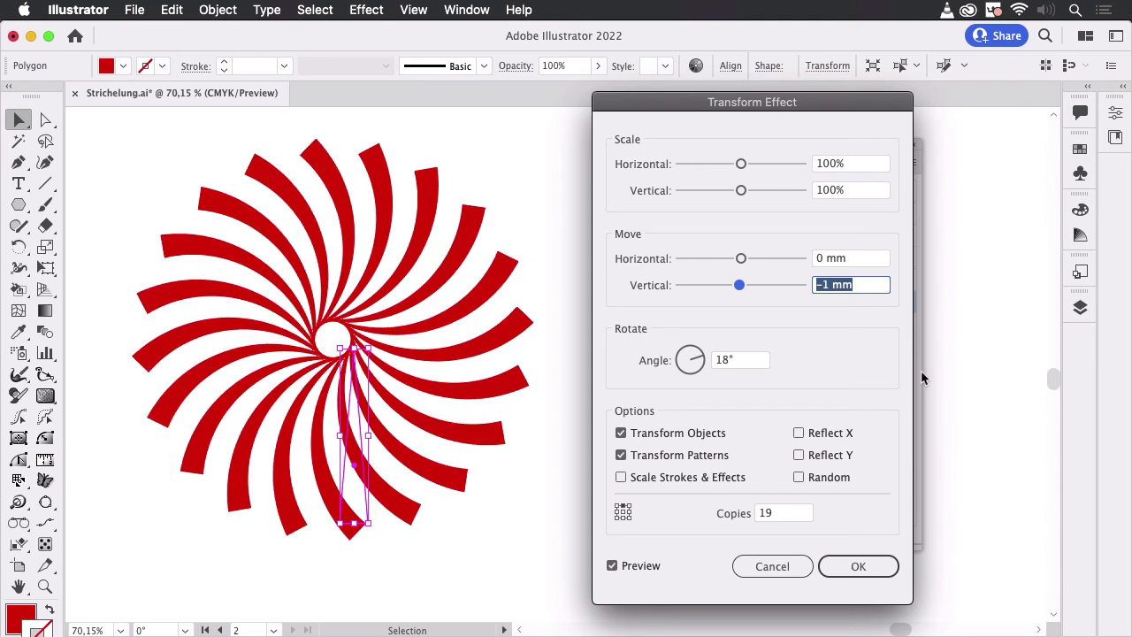
key(Up)
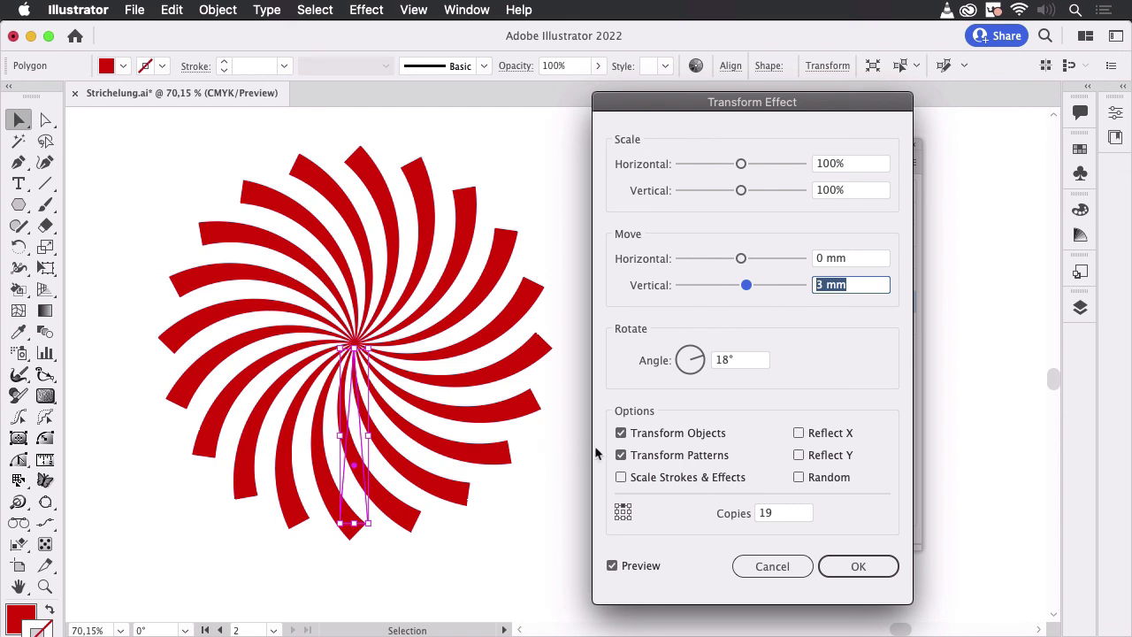
click(872, 573)
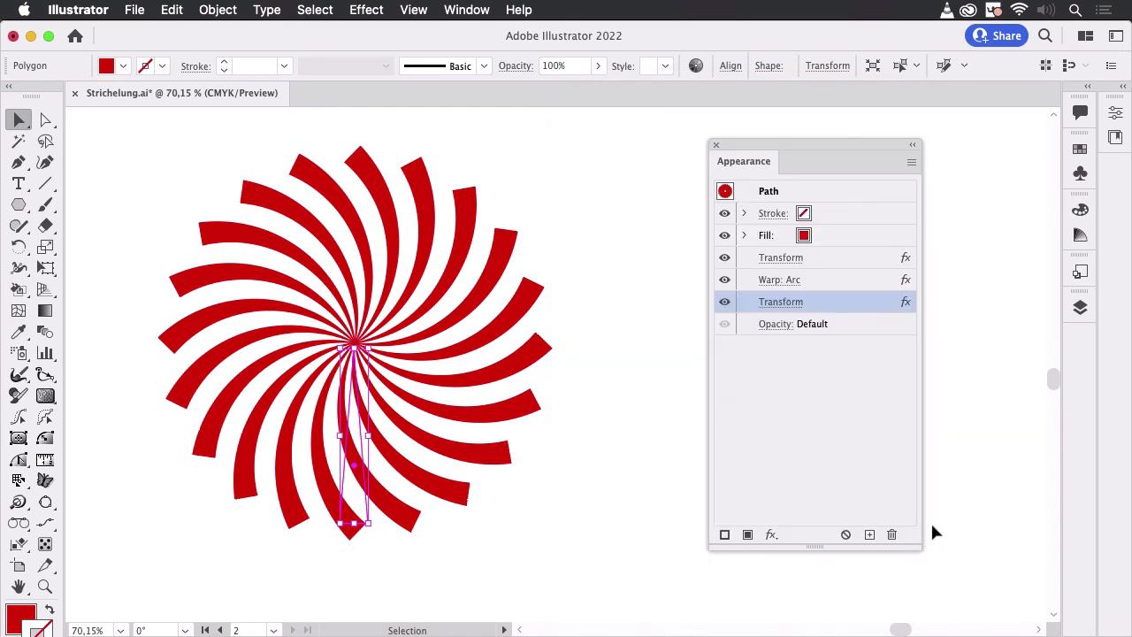